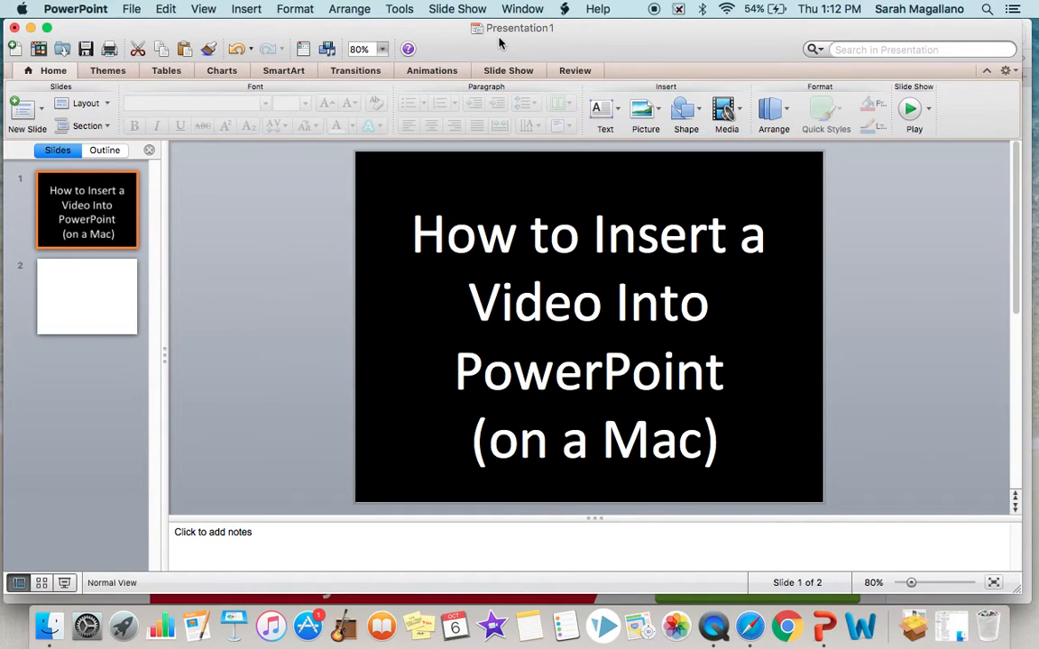
Step: Select the blank slide 2 thumbnail in the Slides pane
click(116, 285)
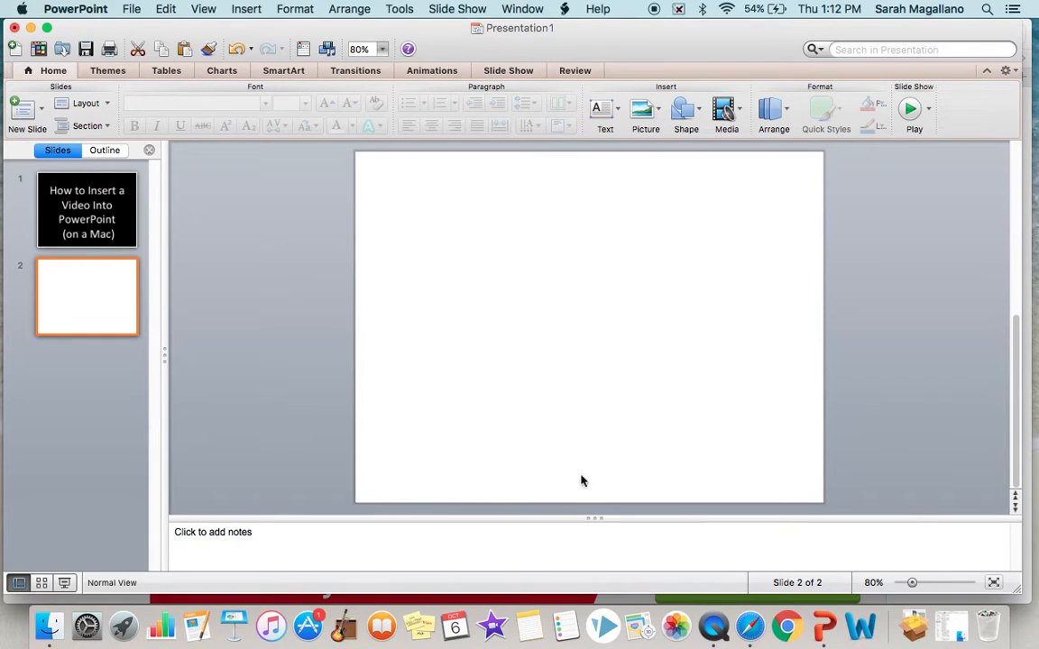
Step: Apply a solid black fill as slide 2's background via Format > Slide Background
click(345, 8)
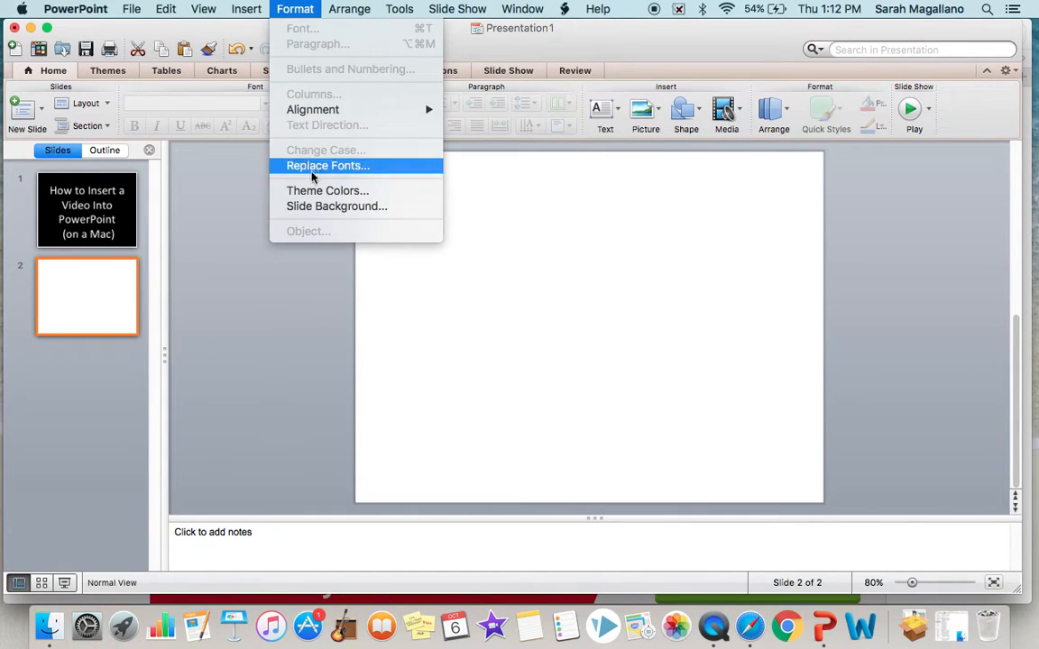
mouse_move(295, 9)
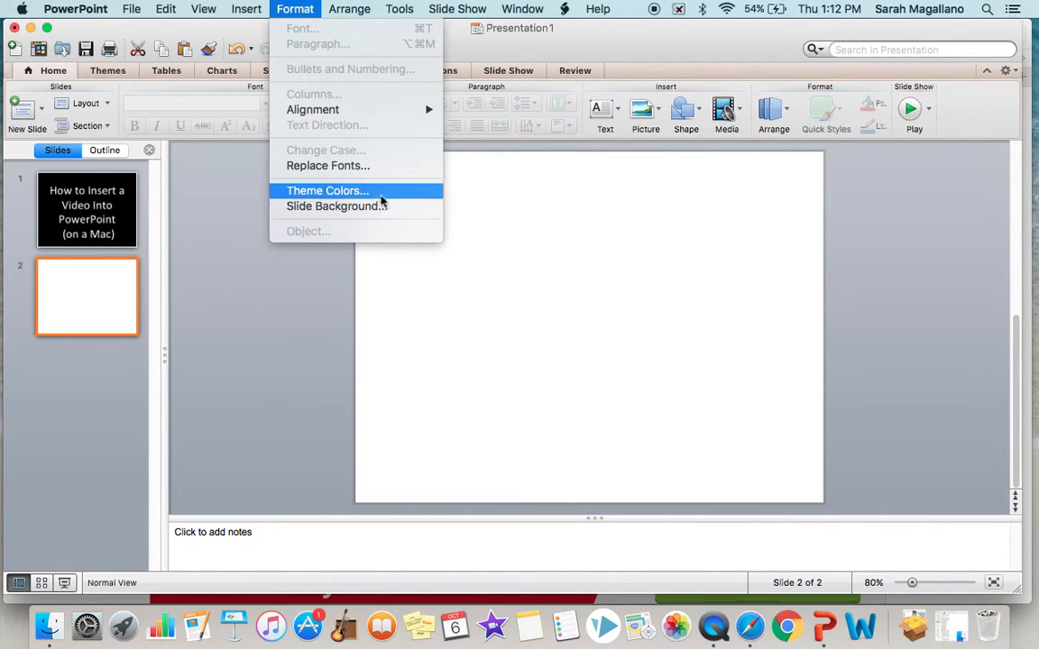
click(336, 206)
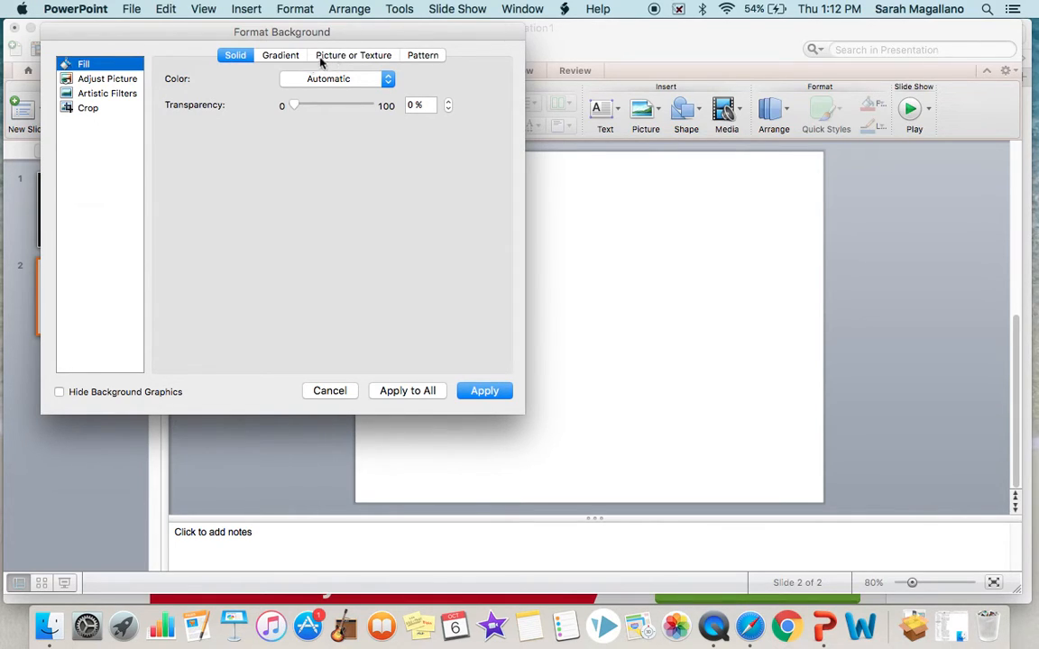
click(386, 78)
click(298, 130)
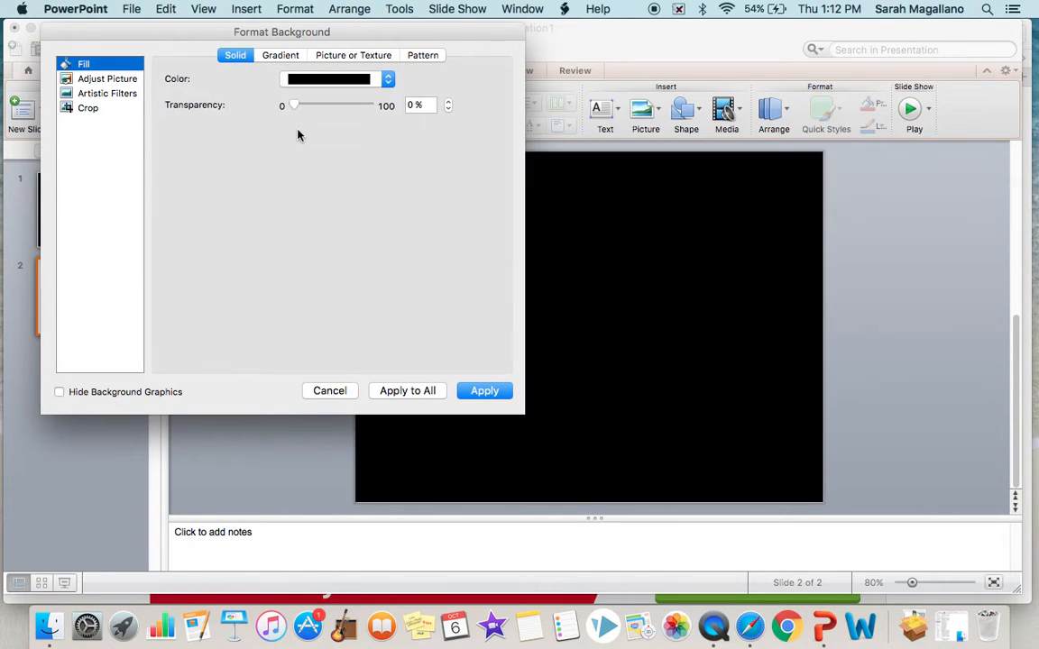
click(487, 392)
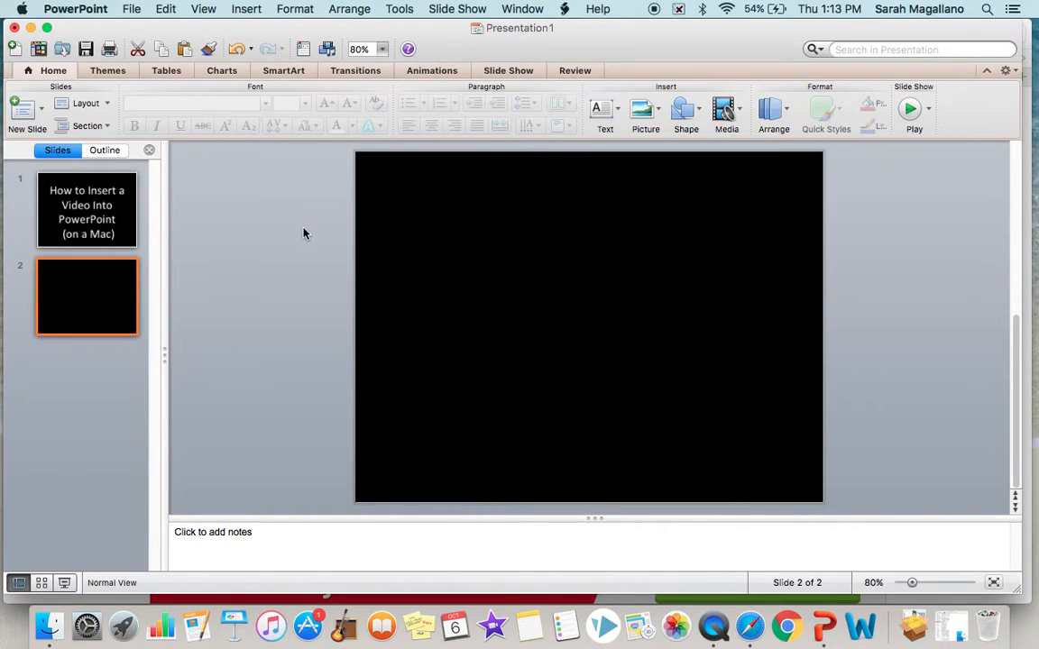
click(245, 9)
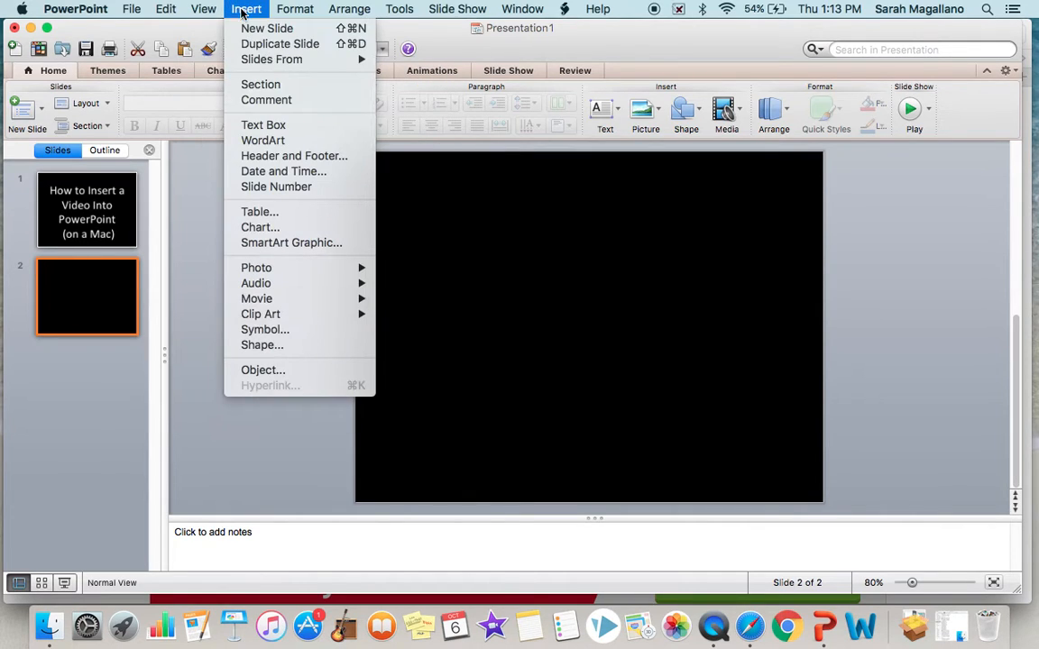
mouse_move(257, 298)
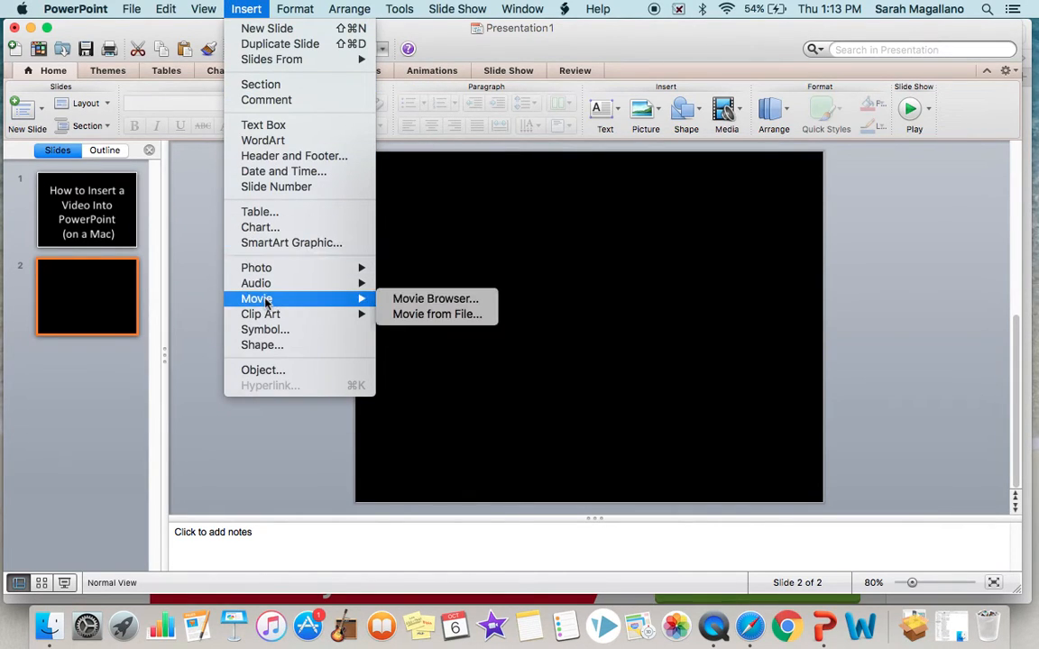
Step: Insert Batman Needs A Zipline-2.mp4 from the Desktop as a movie on slide 2
click(406, 316)
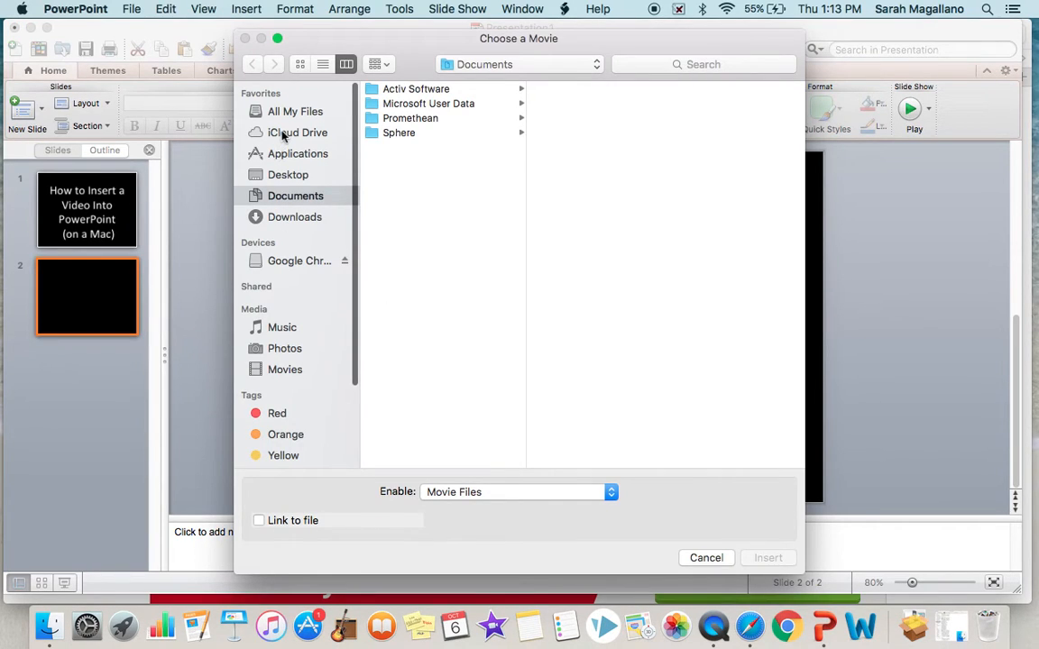
click(272, 174)
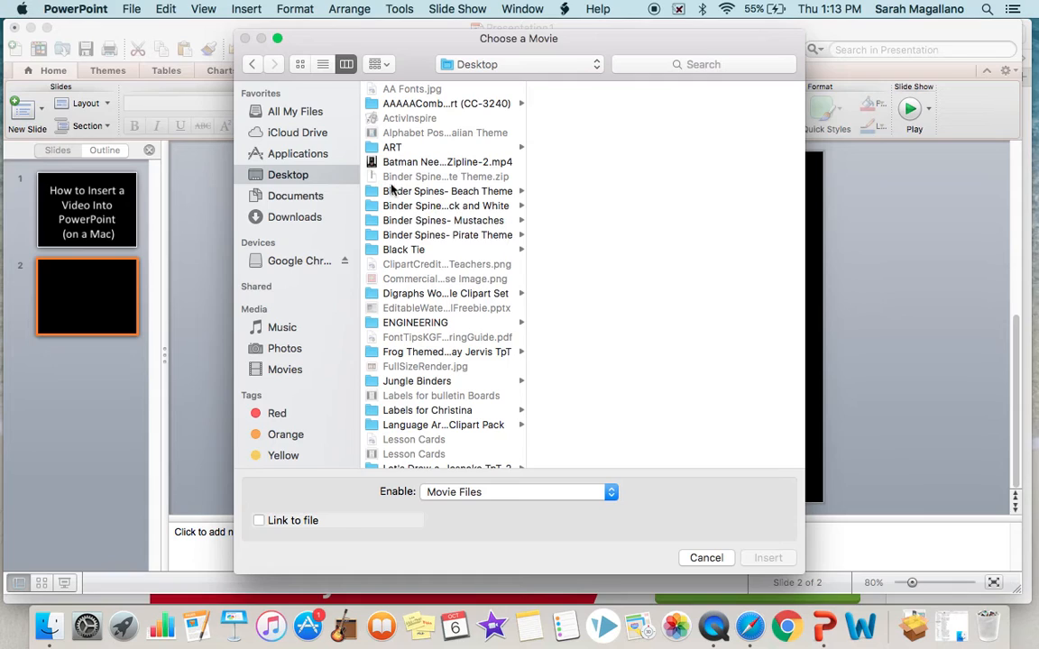
click(389, 161)
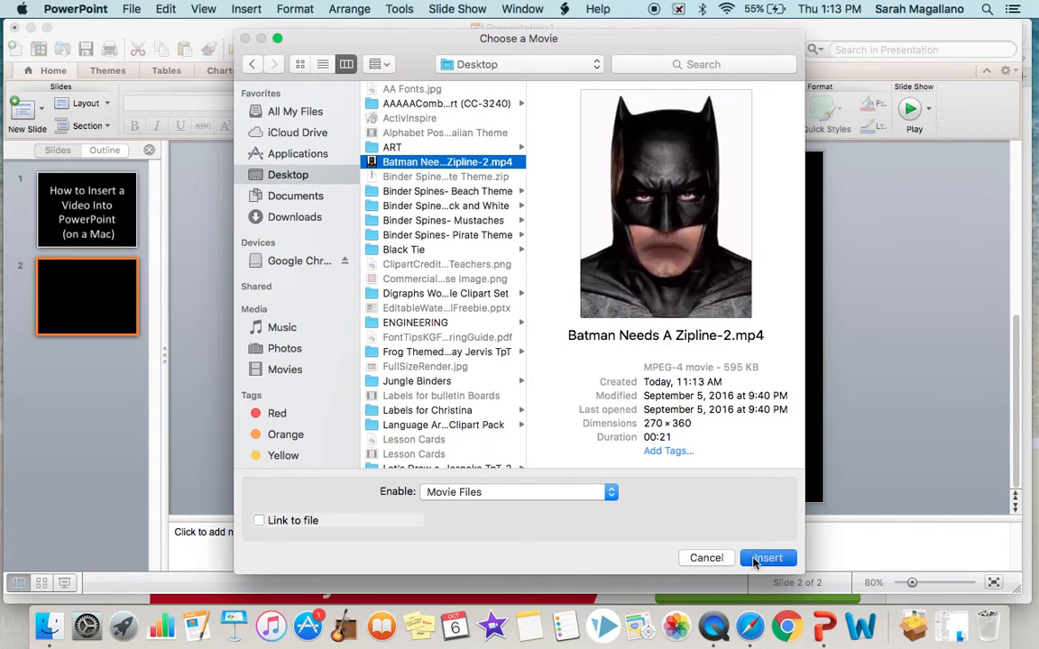
click(767, 557)
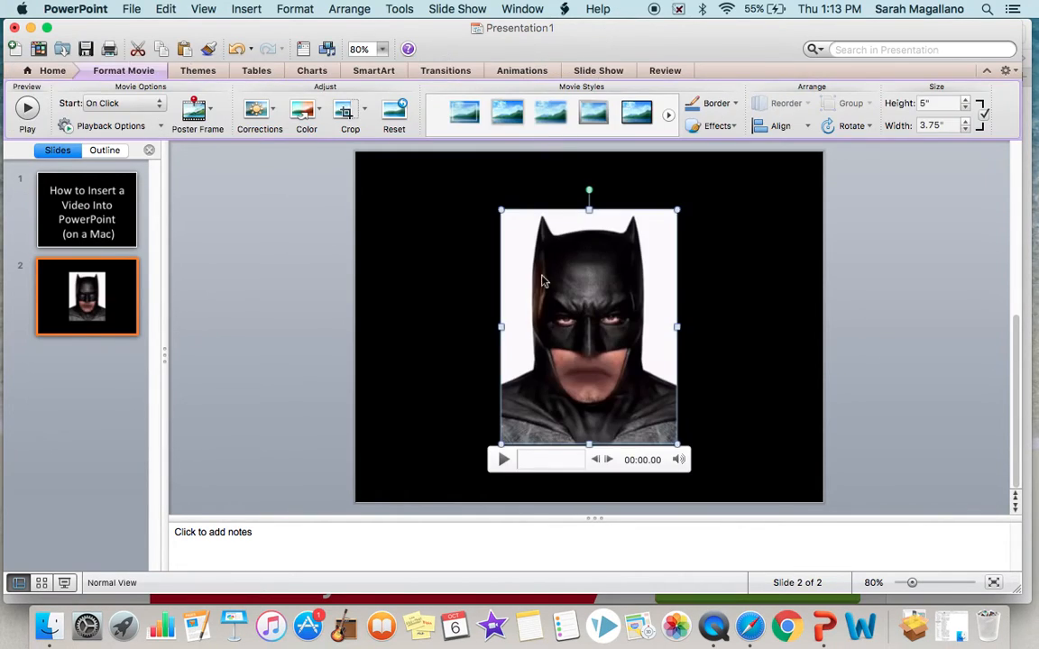
Step: Drag the movie to the slide's top edge and enlarge it from the corner to full slide height
drag(562, 300, 519, 248)
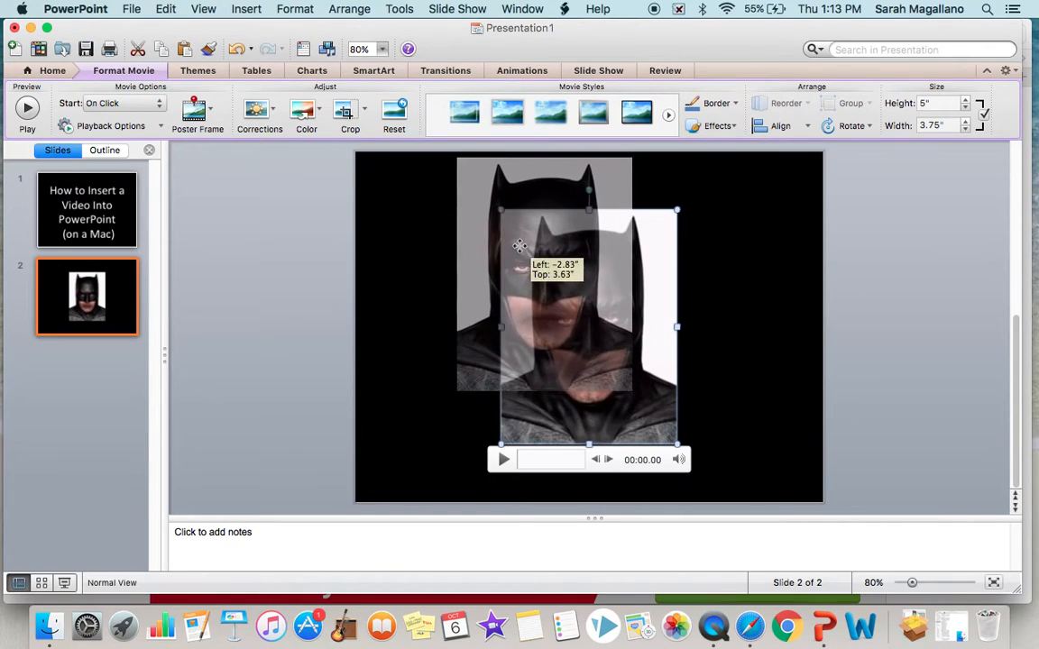
drag(520, 248, 519, 242)
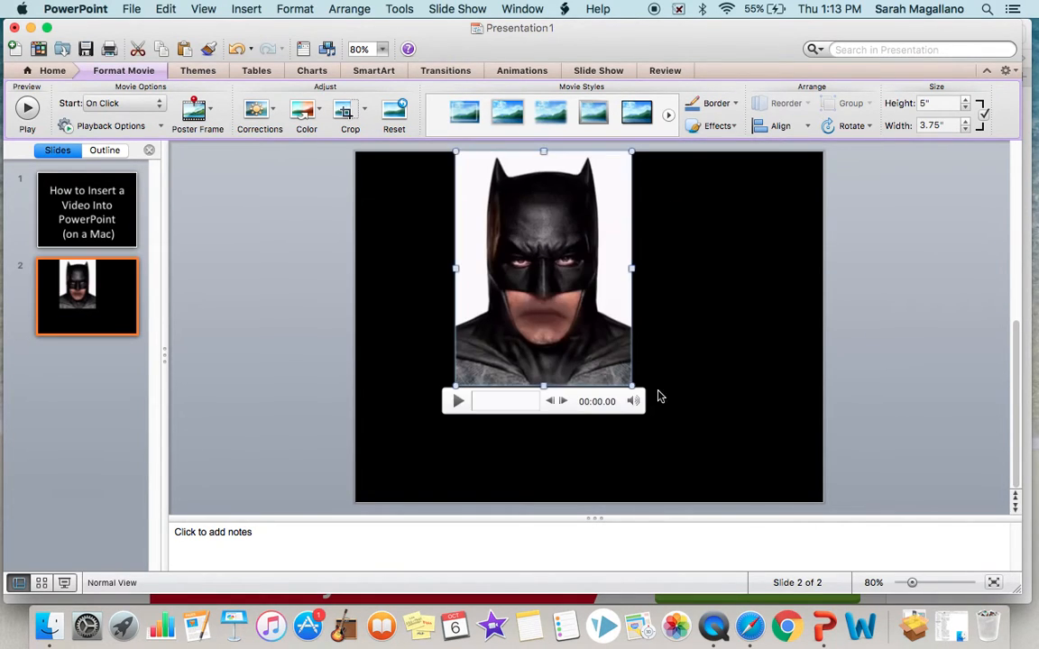
drag(631, 386, 719, 484)
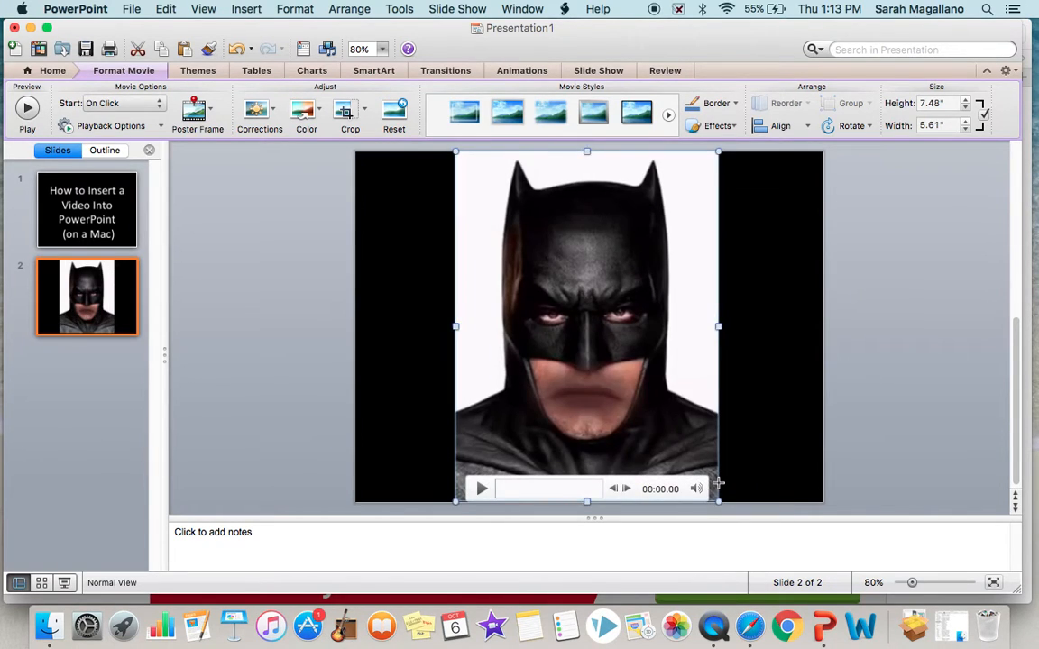
click(935, 219)
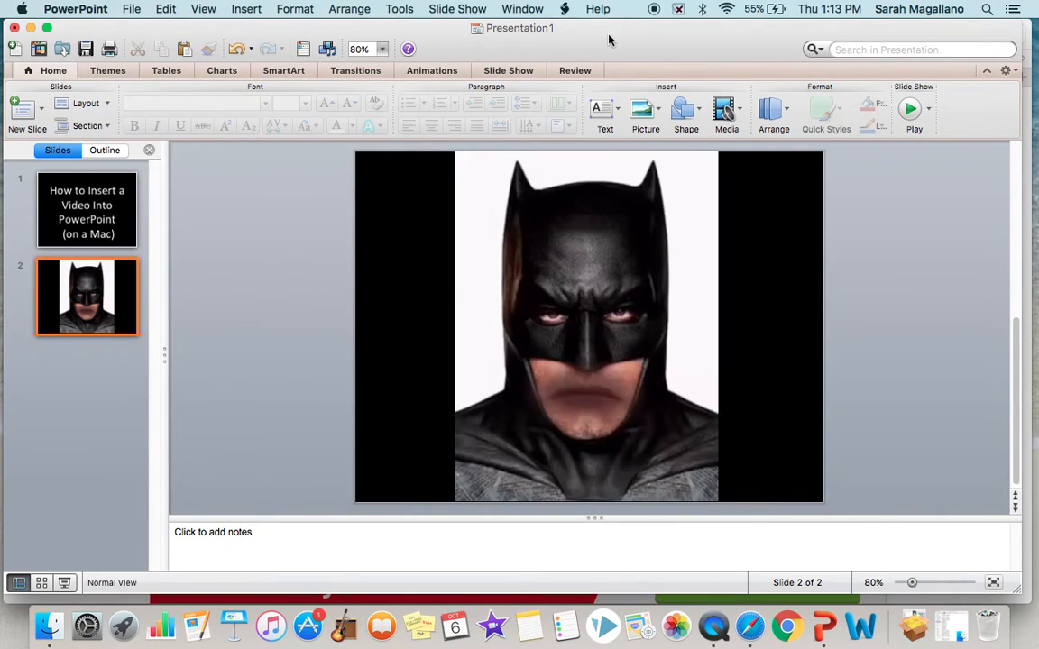
click(451, 11)
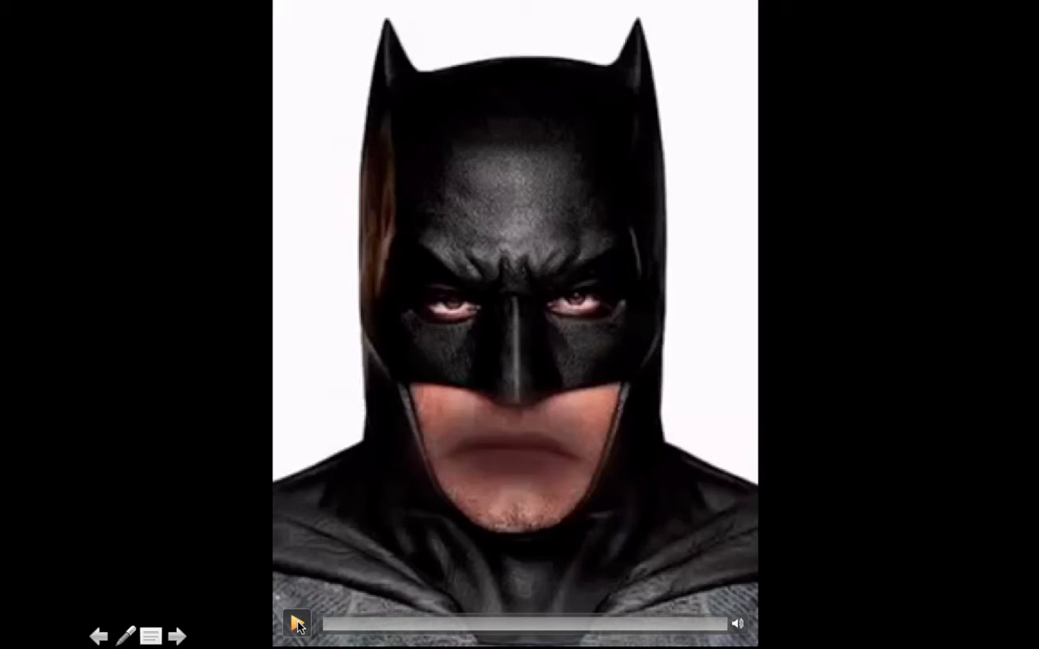
key(Escape)
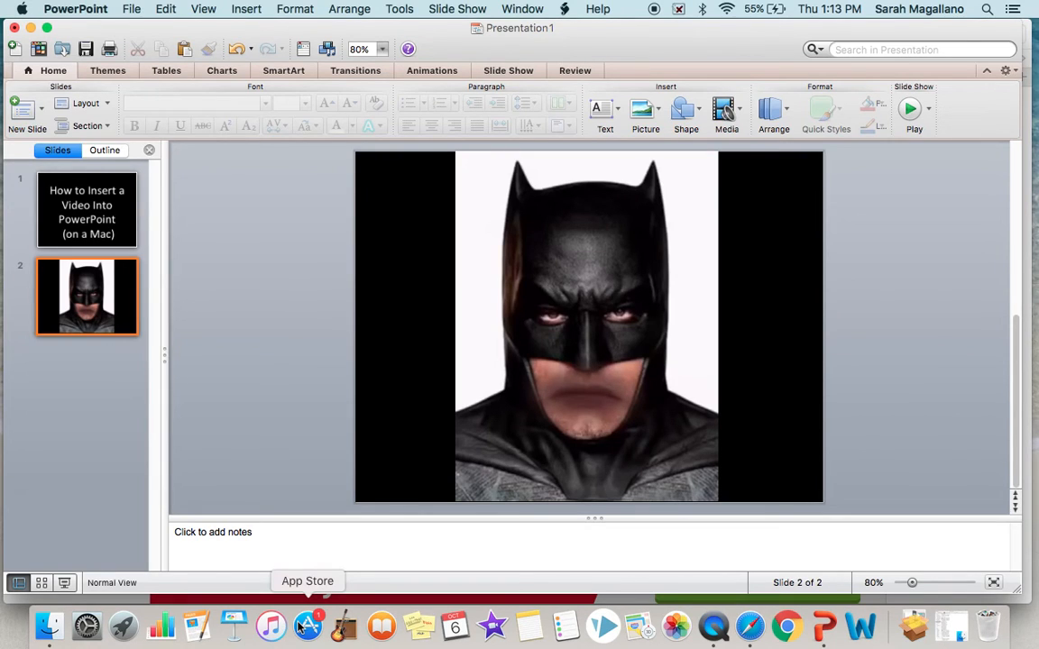
click(481, 490)
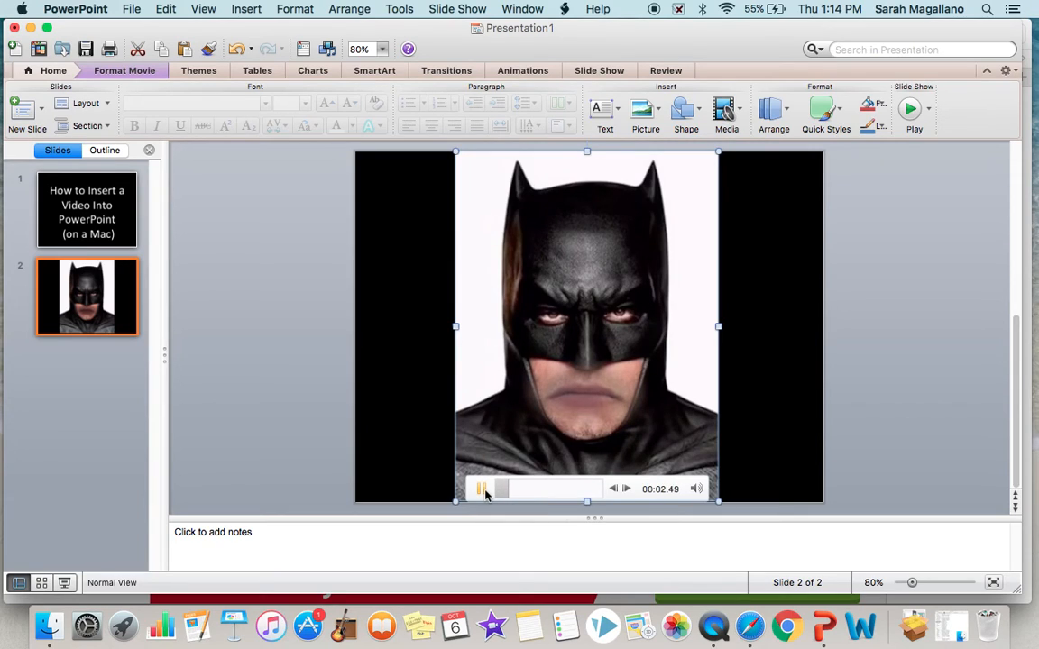
click(483, 491)
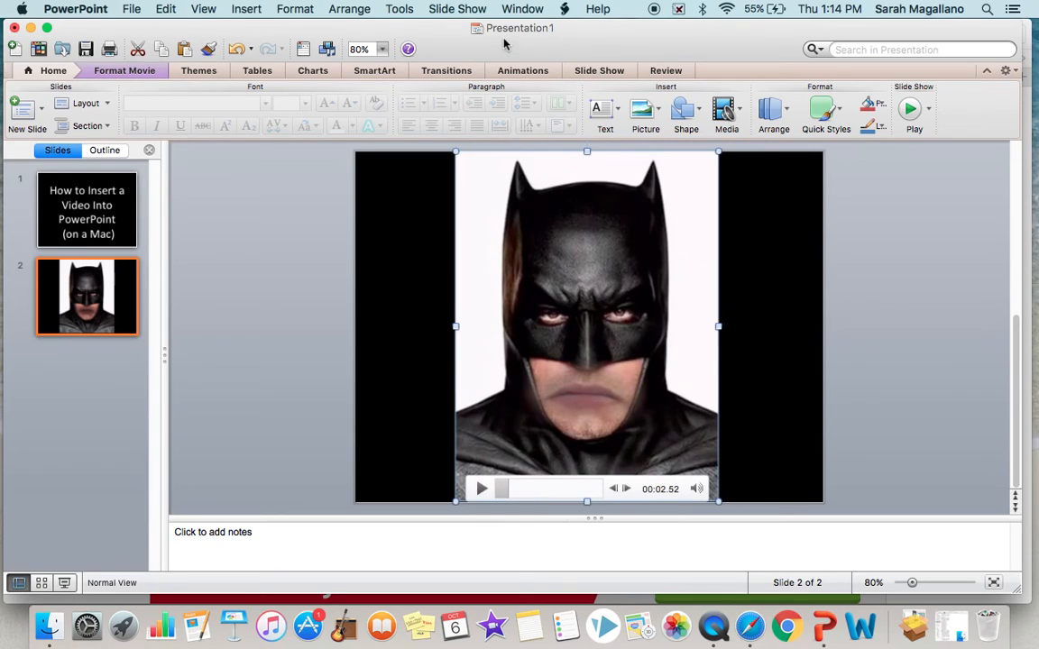